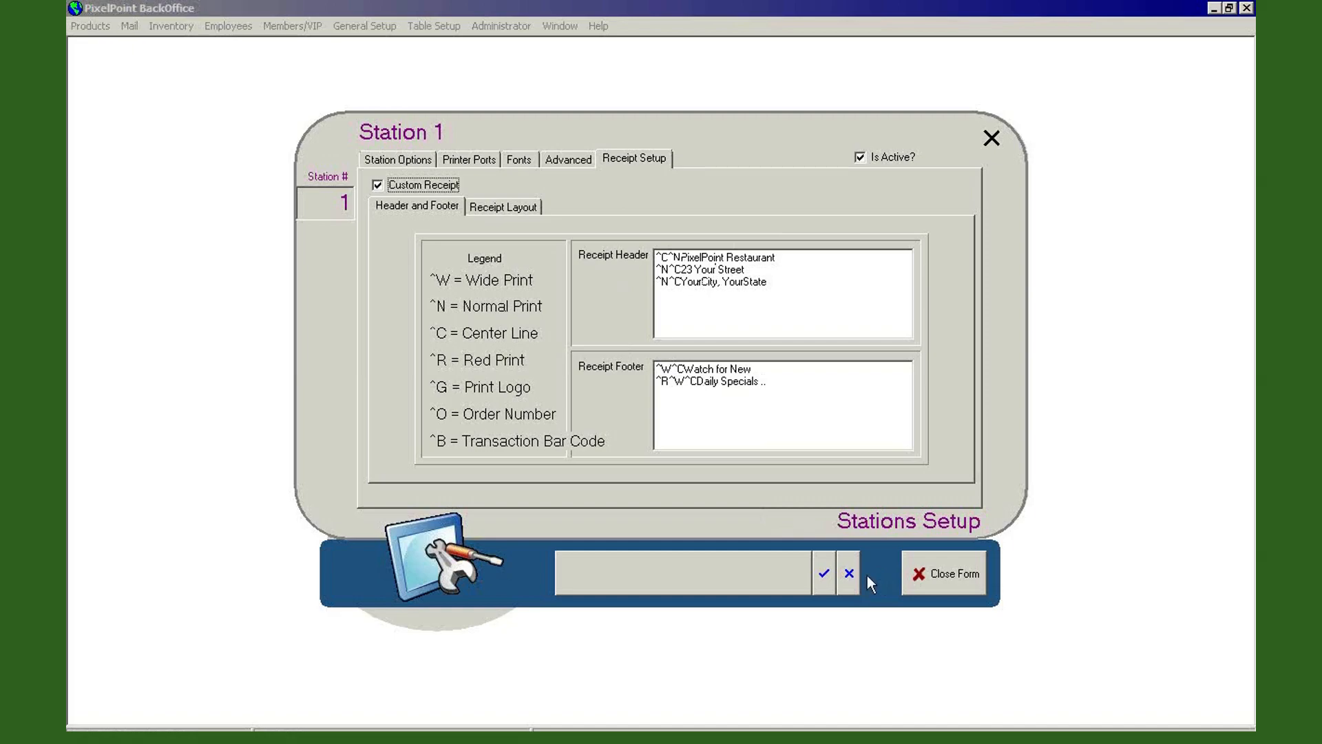
Step: Disable the custom receipt for Station 1, discard the pending changes and close the station setup
left_click(377, 186)
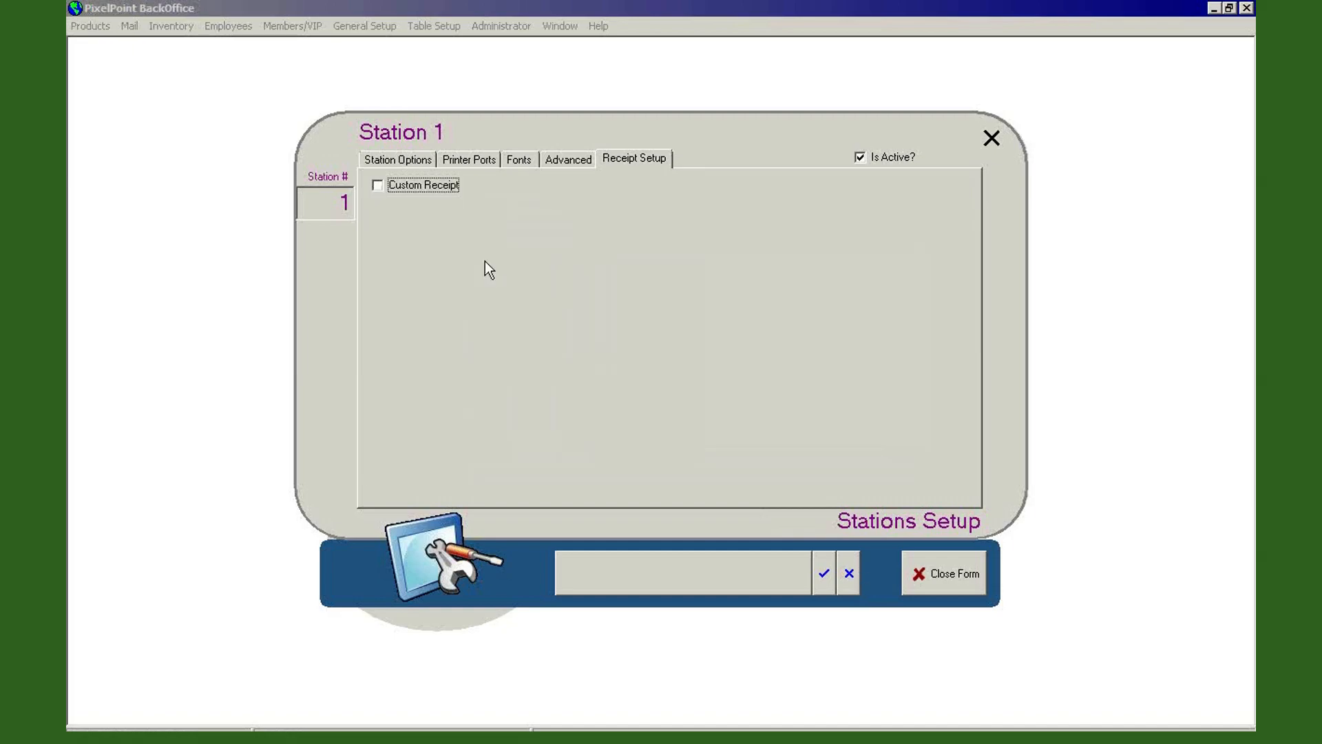
left_click(849, 573)
left_click(597, 403)
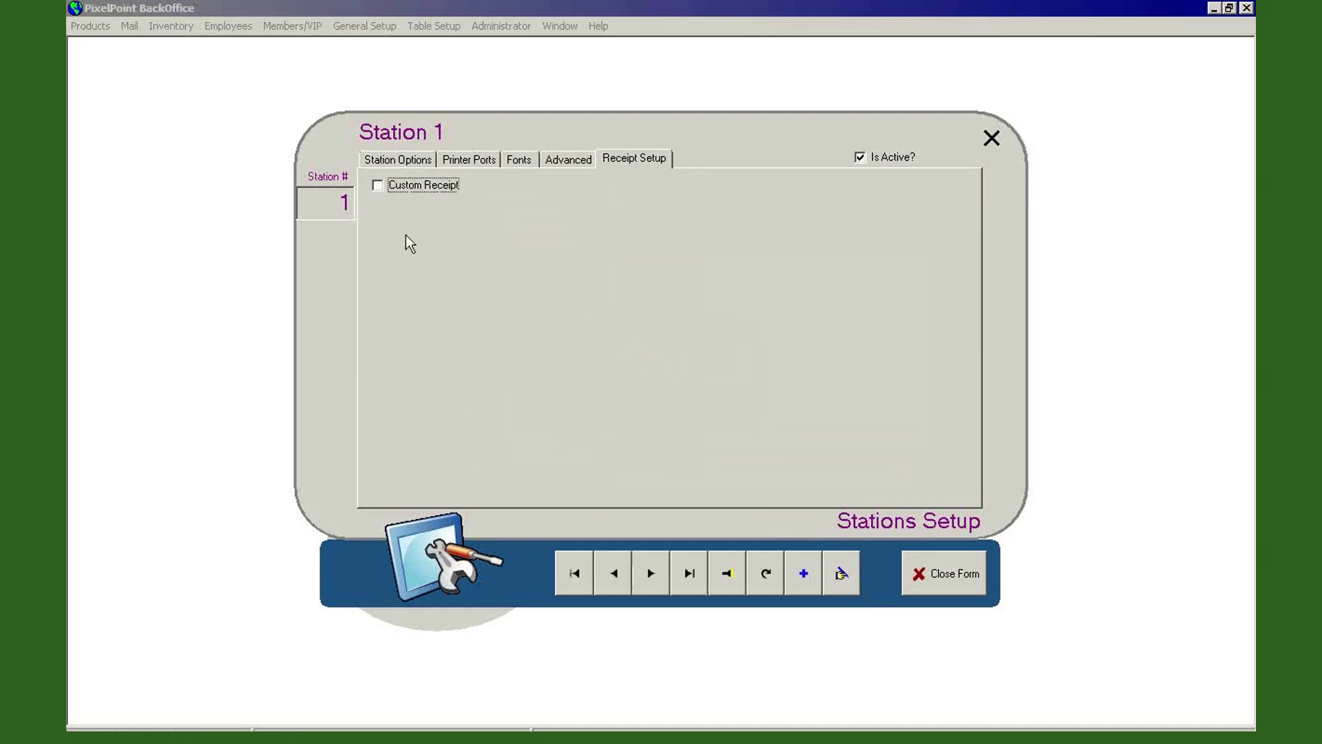
left_click(933, 582)
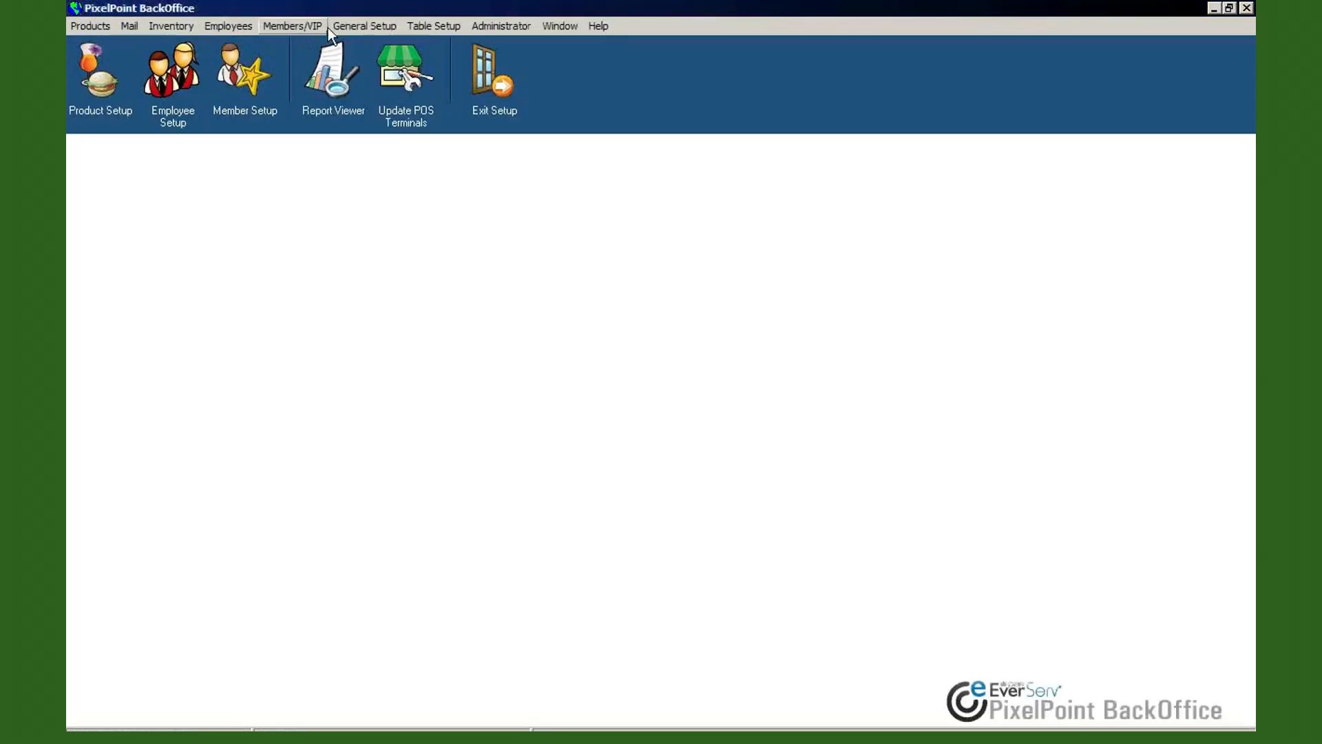
Step: Open the general Receipt Setup, examine the restaurant name and address lines in the receipt header, and close the form
left_click(348, 27)
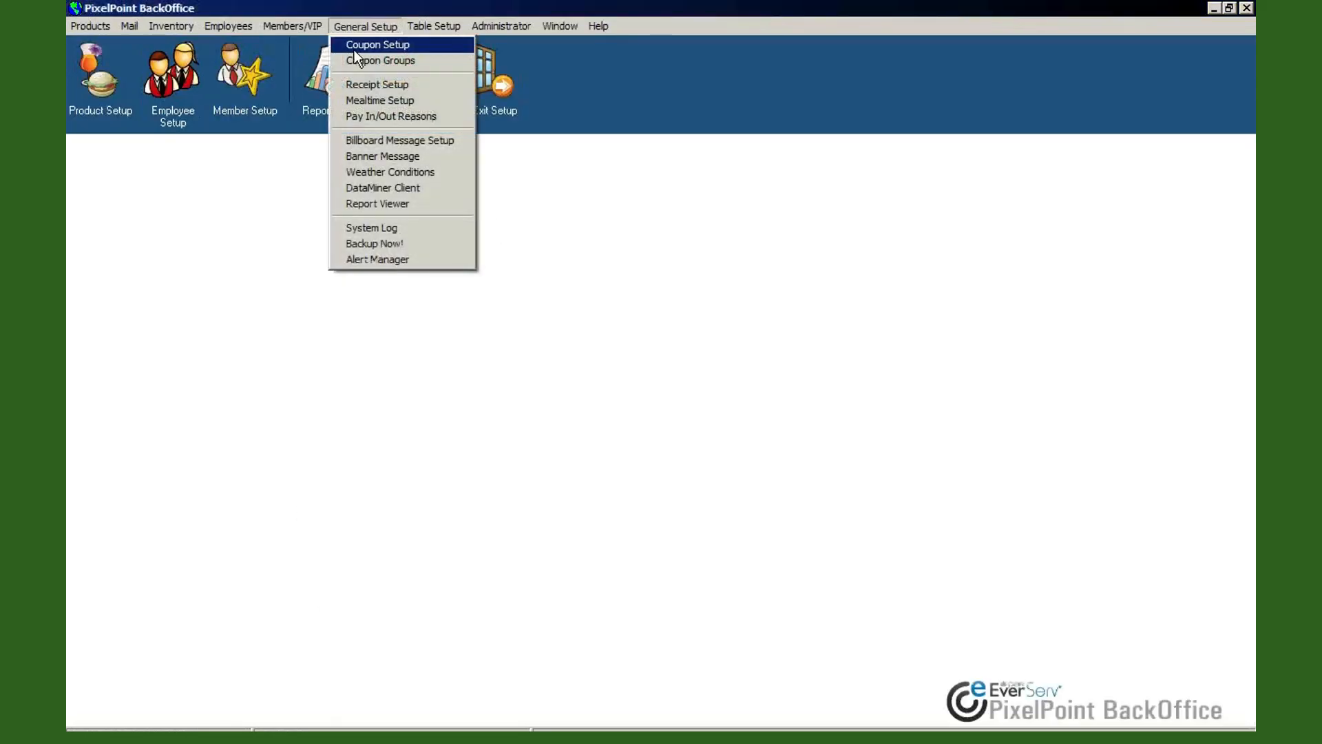
left_click(359, 87)
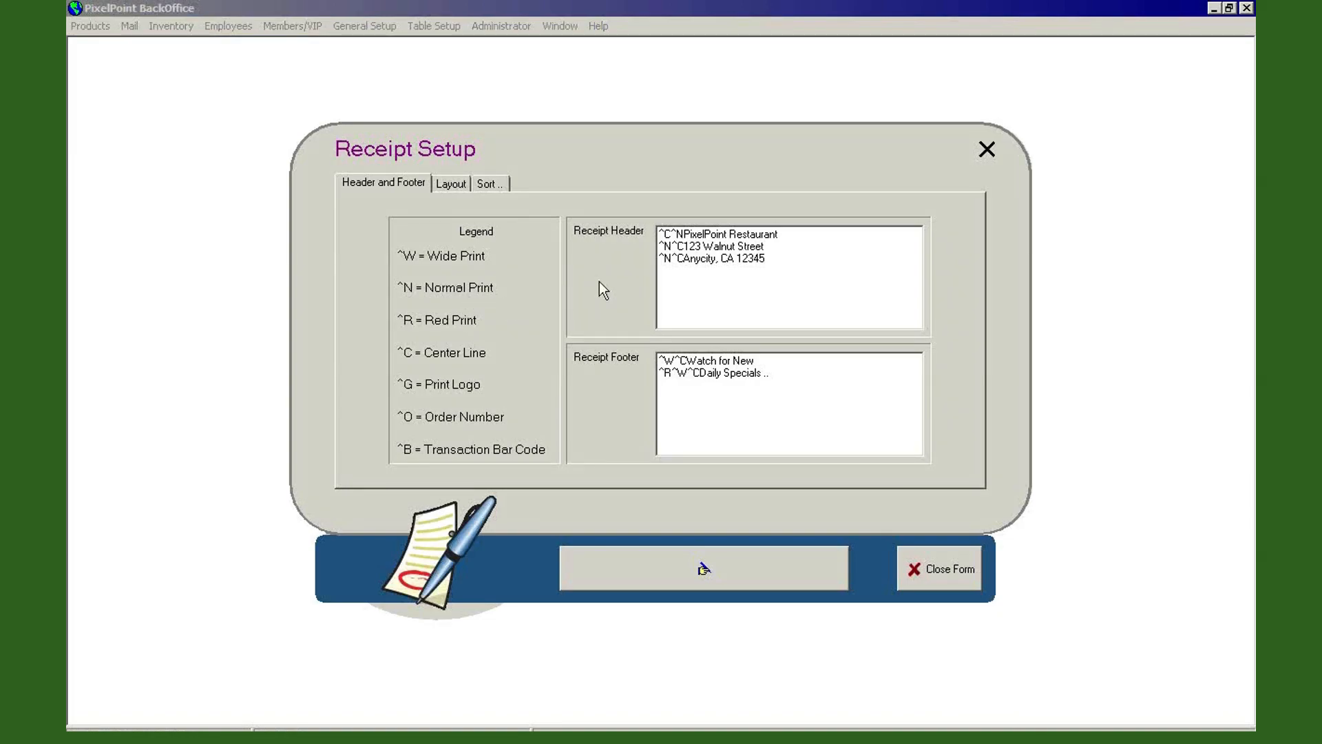
left_click_drag(684, 235, 771, 259)
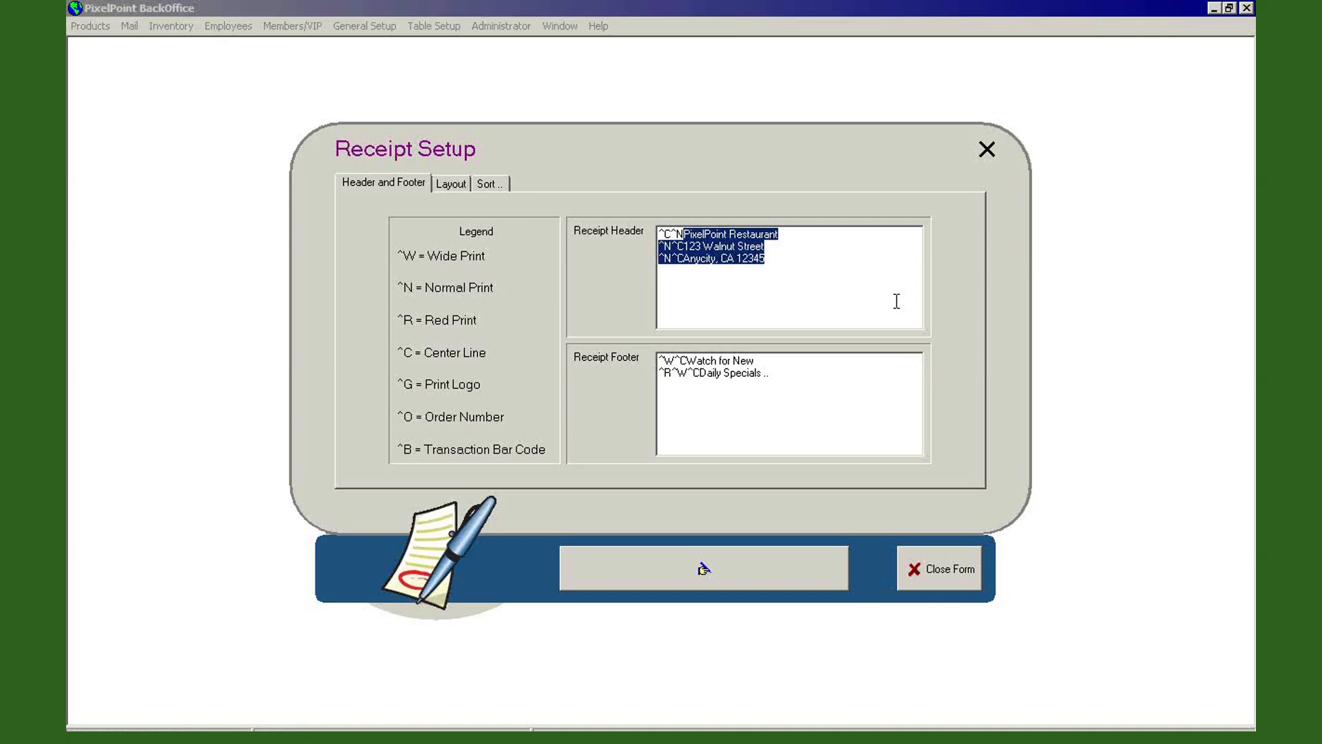
left_click(832, 275)
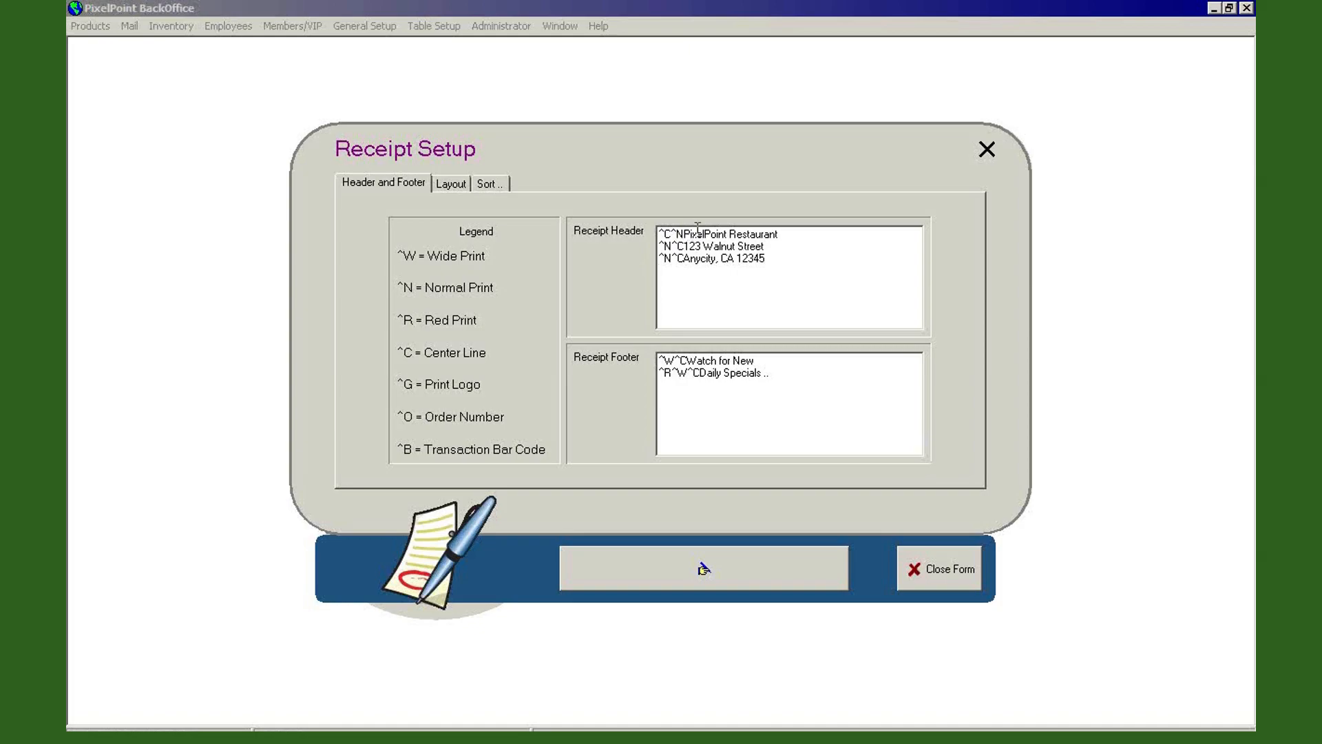
left_click_drag(689, 234, 797, 230)
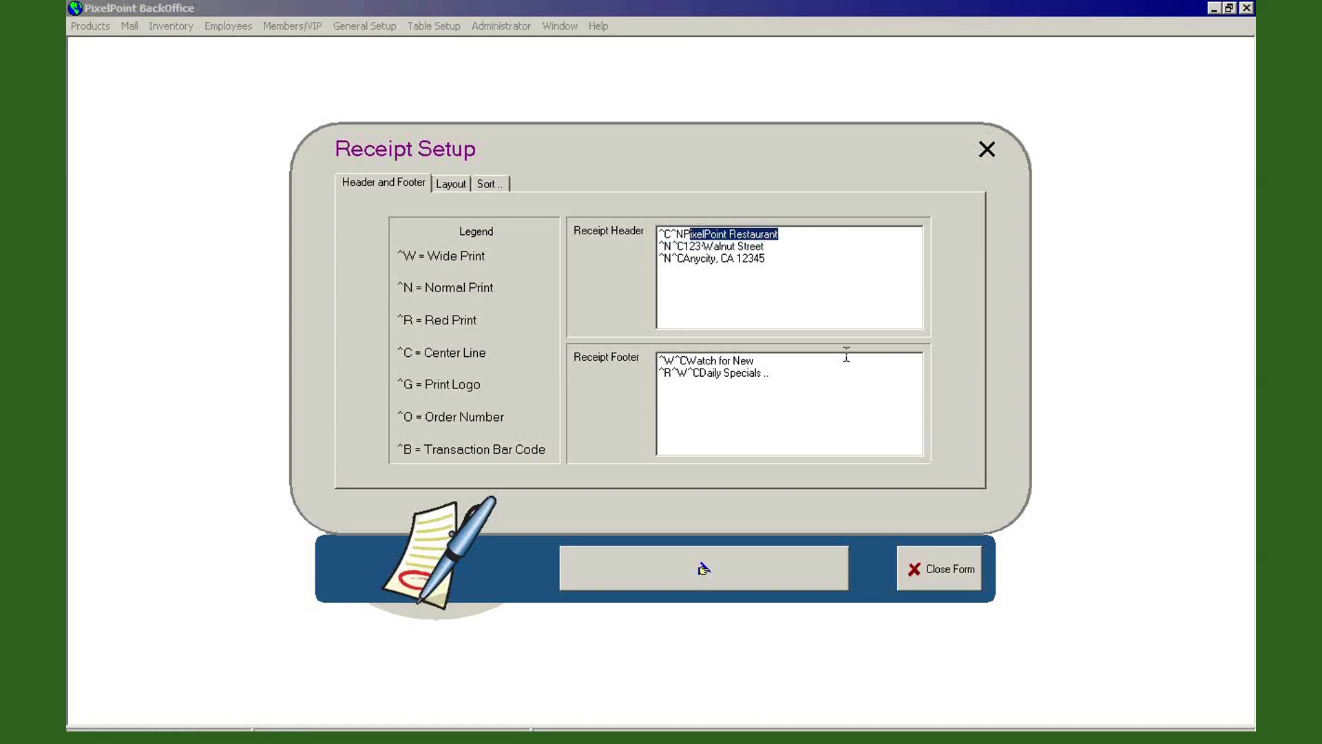
left_click_drag(684, 234, 781, 234)
left_click(772, 268)
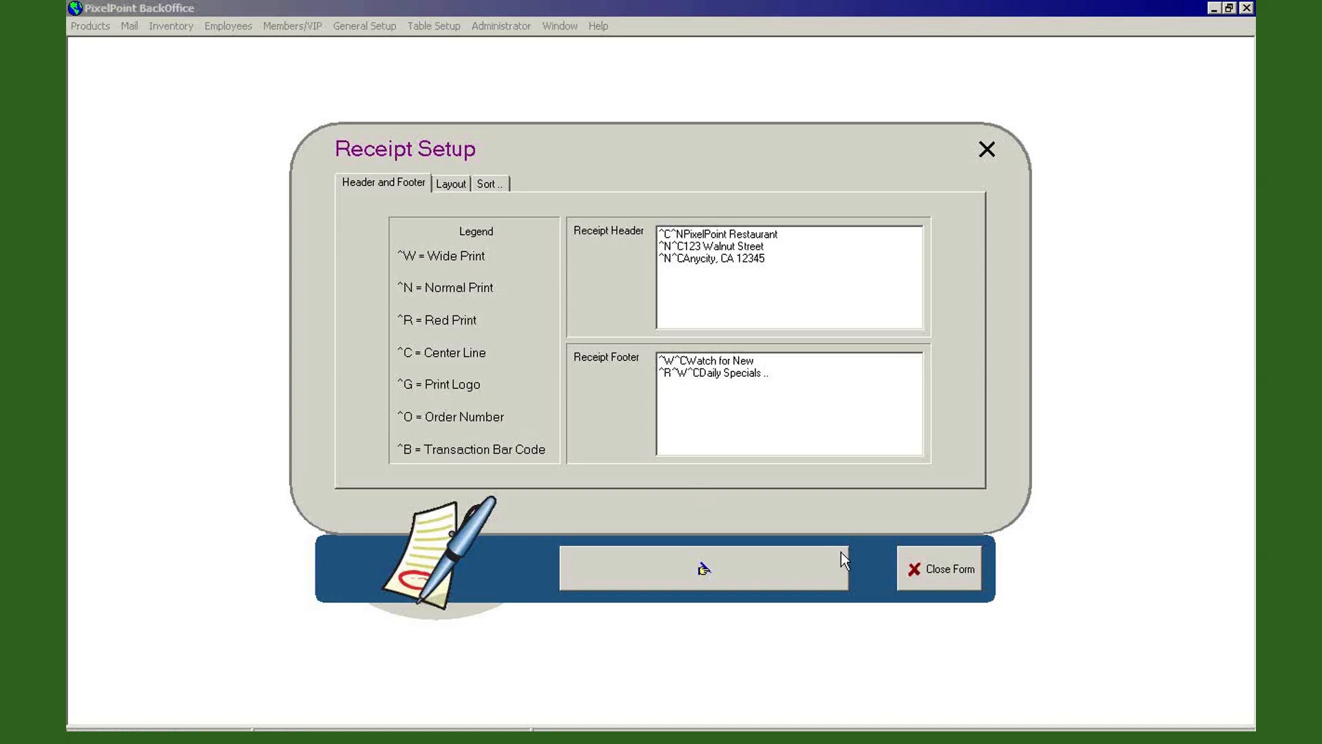
left_click(971, 571)
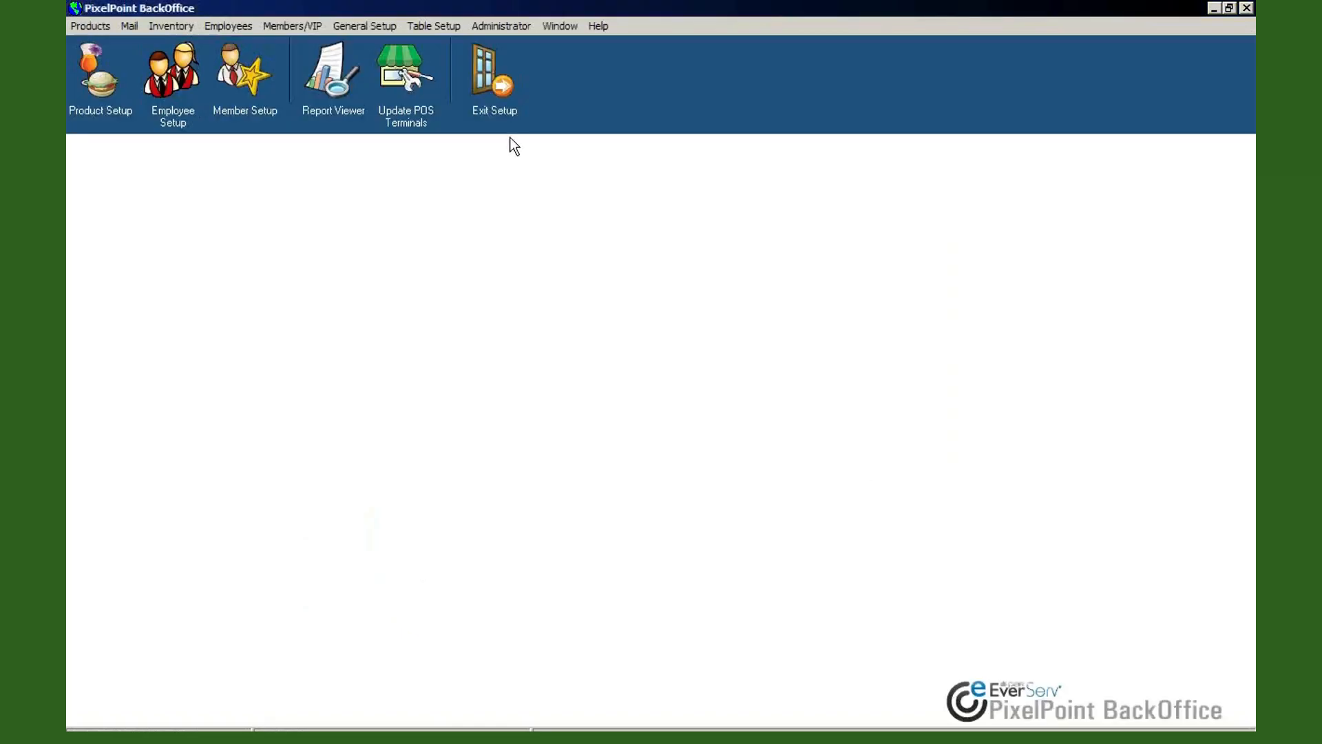
left_click(509, 27)
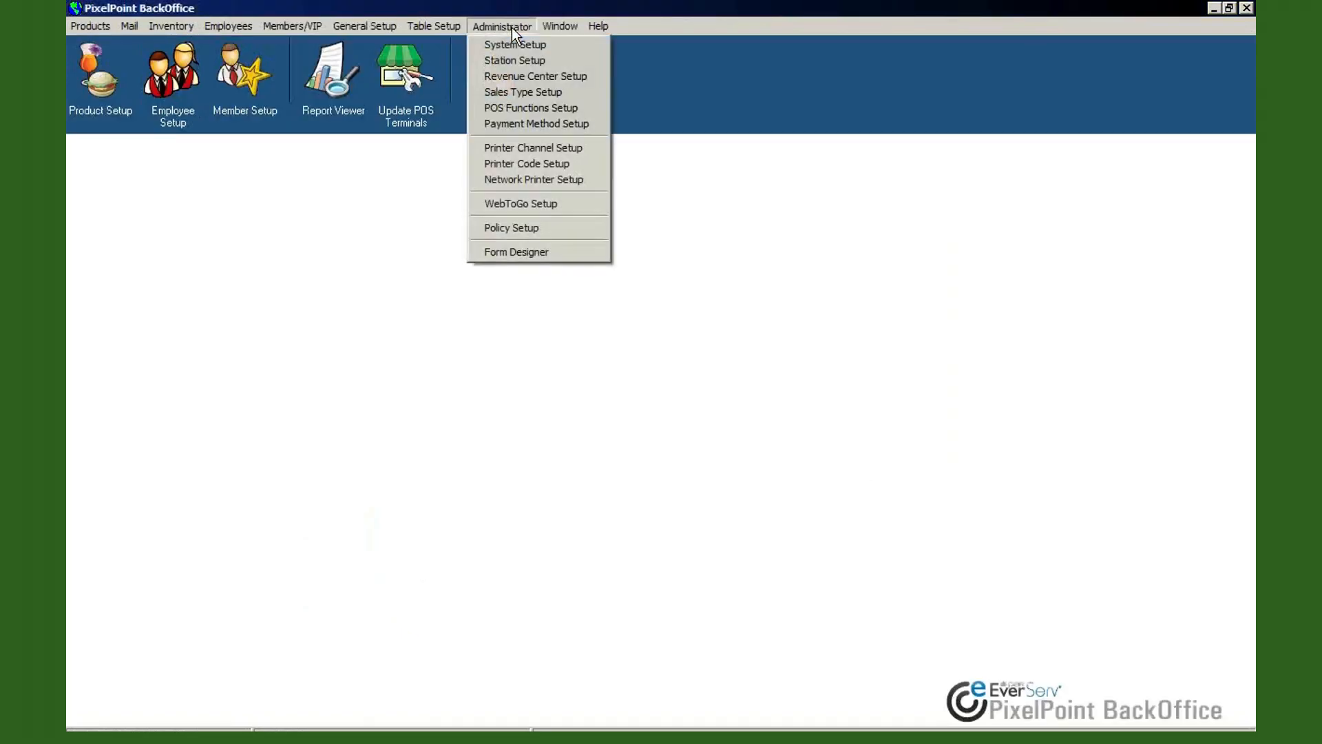
left_click(520, 179)
left_click(891, 551)
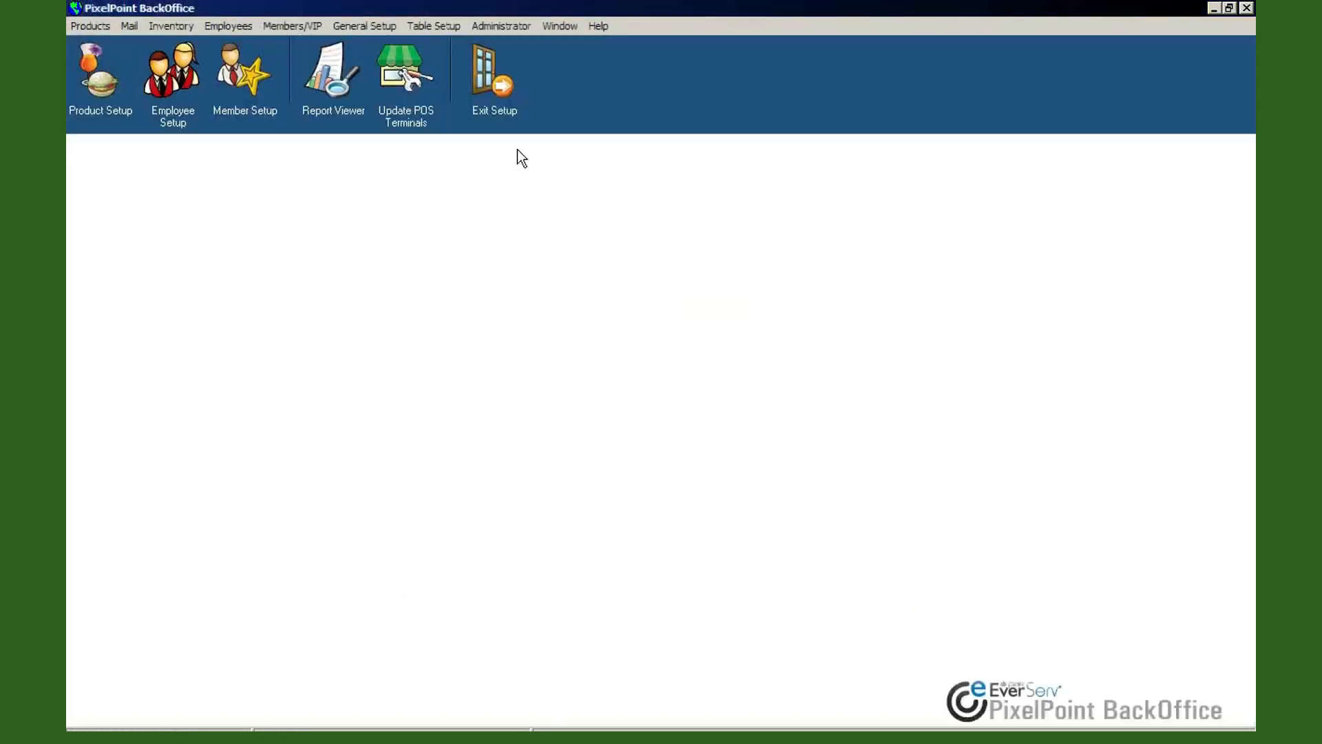
Step: Open Printer Code Setup and enter 2342342 as the Print Logo code for the AXIOHM A714 printer
left_click(503, 27)
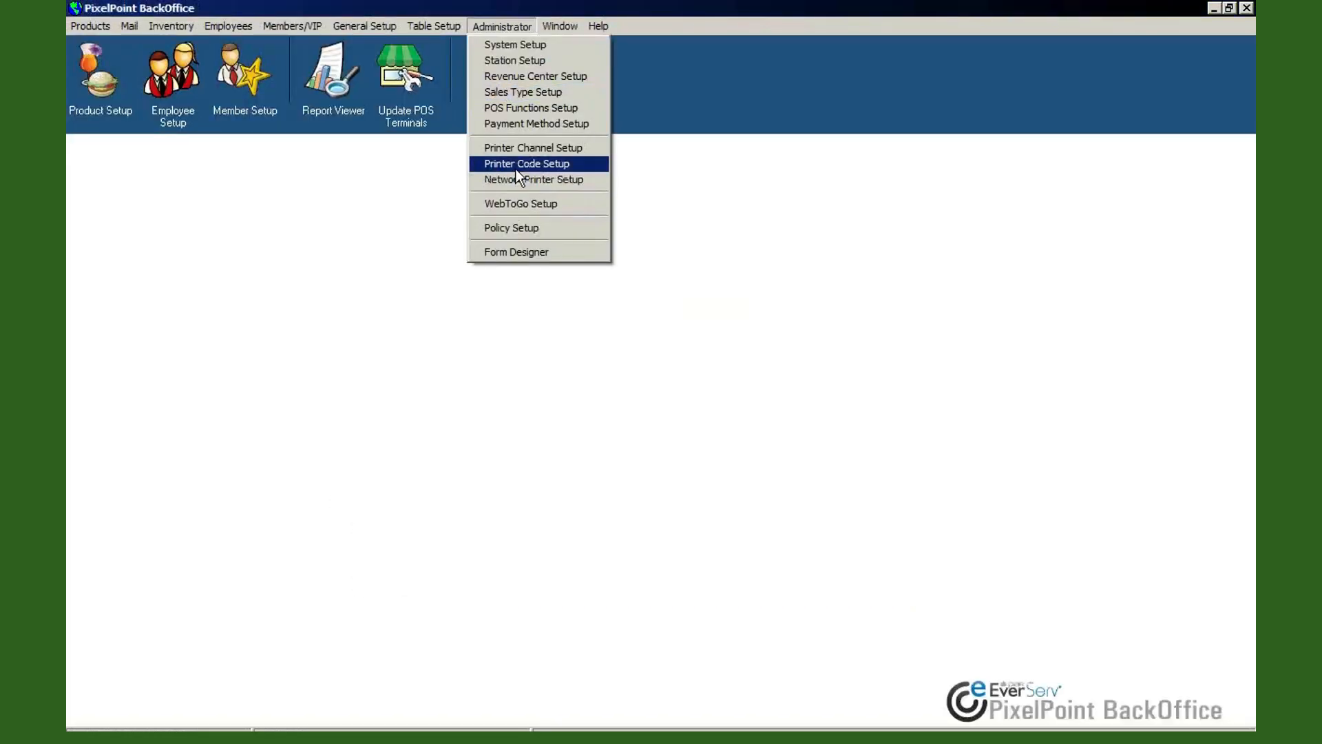
left_click(515, 167)
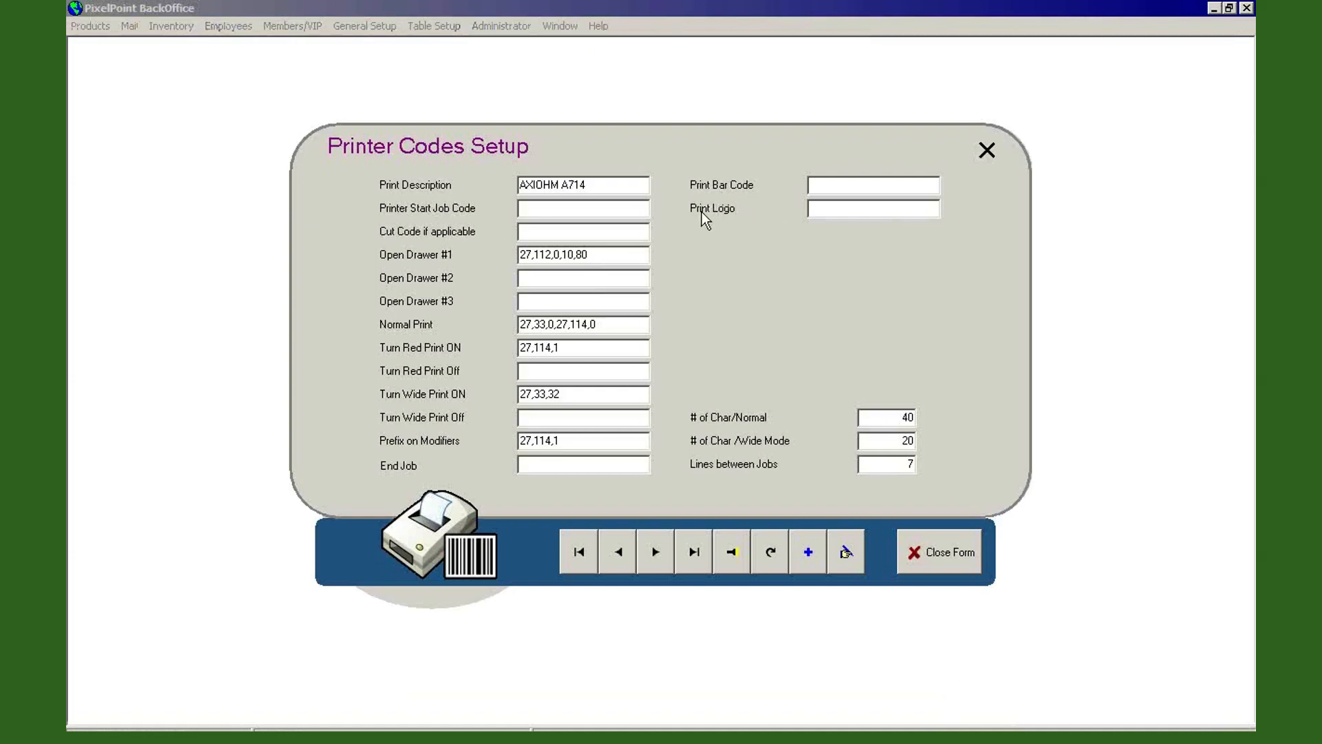
left_click(856, 210)
type("2342342")
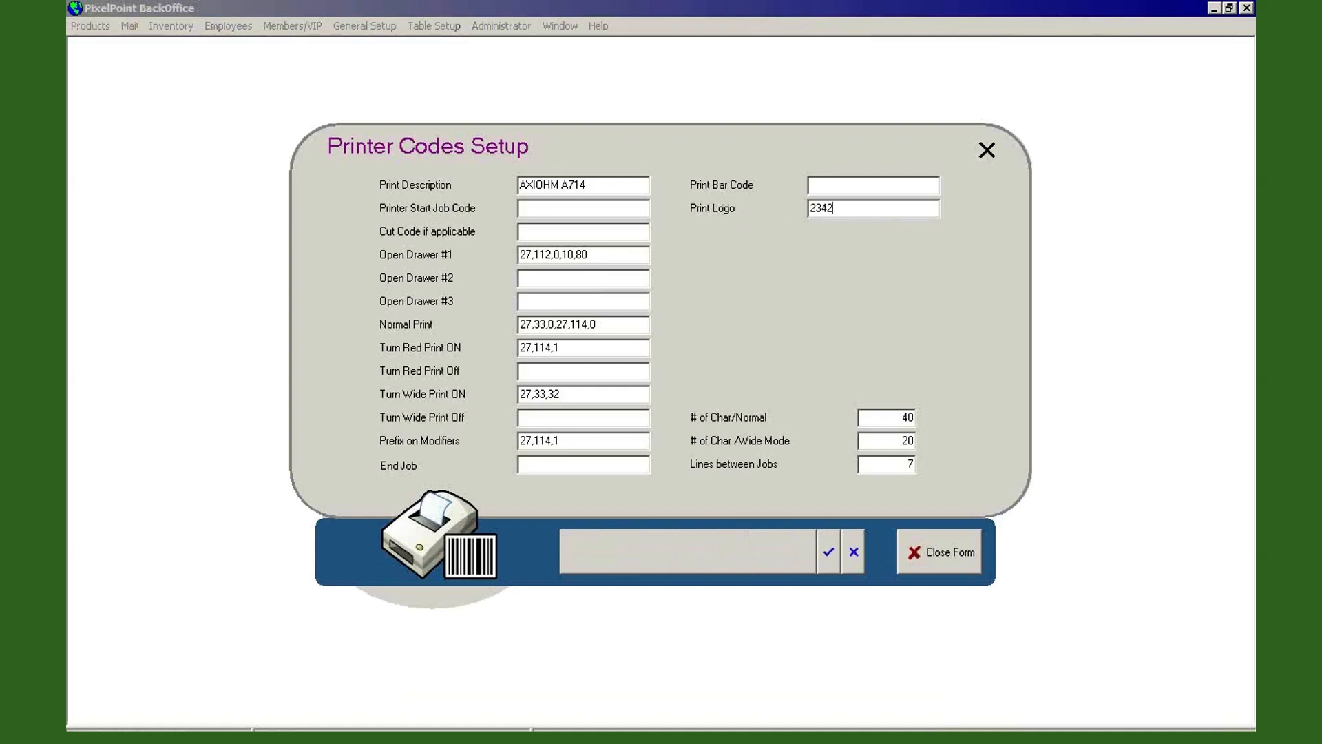
Step: Clear the Print Logo code, discard the pending printer code changes and close the form
key("BackSpace")
key("BackSpace")
key("BackSpace")
key("BackSpace")
key("BackSpace")
key("BackSpace")
key("BackSpace")
left_click(854, 551)
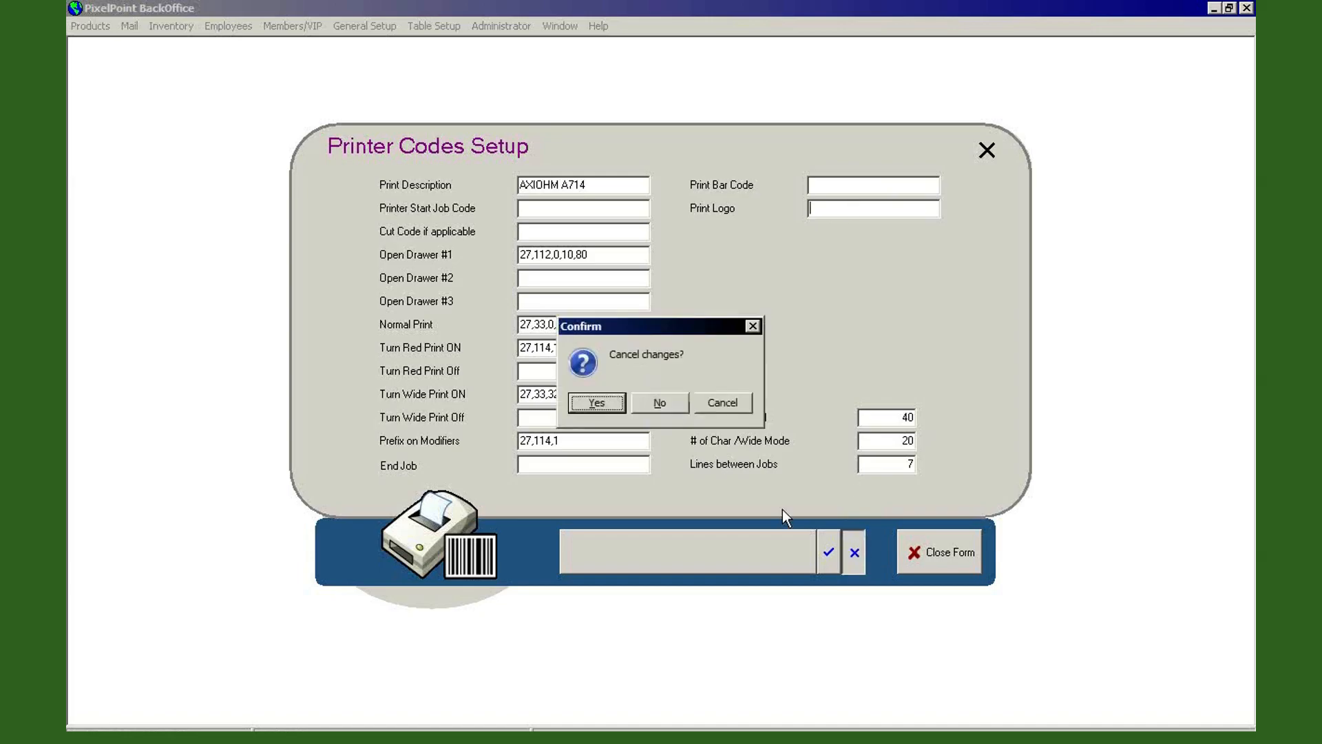
left_click(596, 409)
left_click(937, 554)
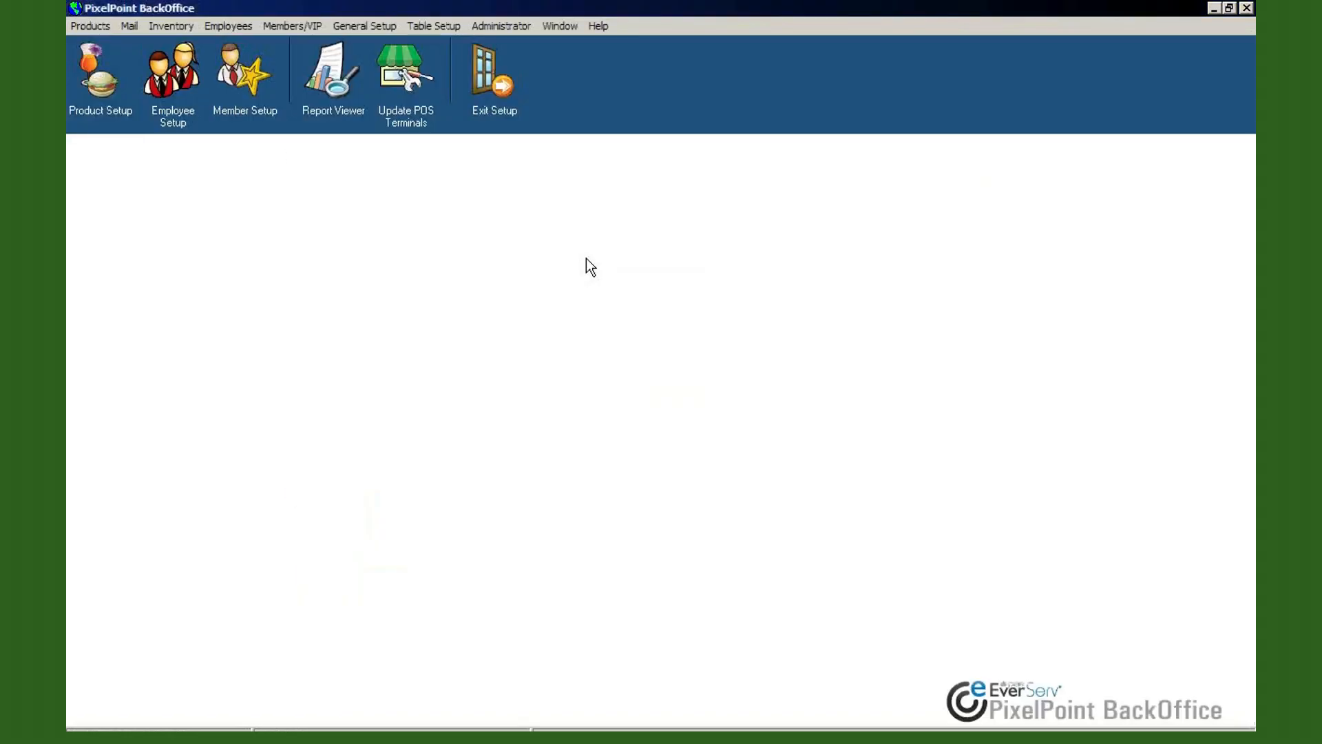
Step: Reopen the general Receipt Setup and try the print logo code ^G on a new line below the receipt header's address, removing it again
left_click(348, 26)
left_click(362, 81)
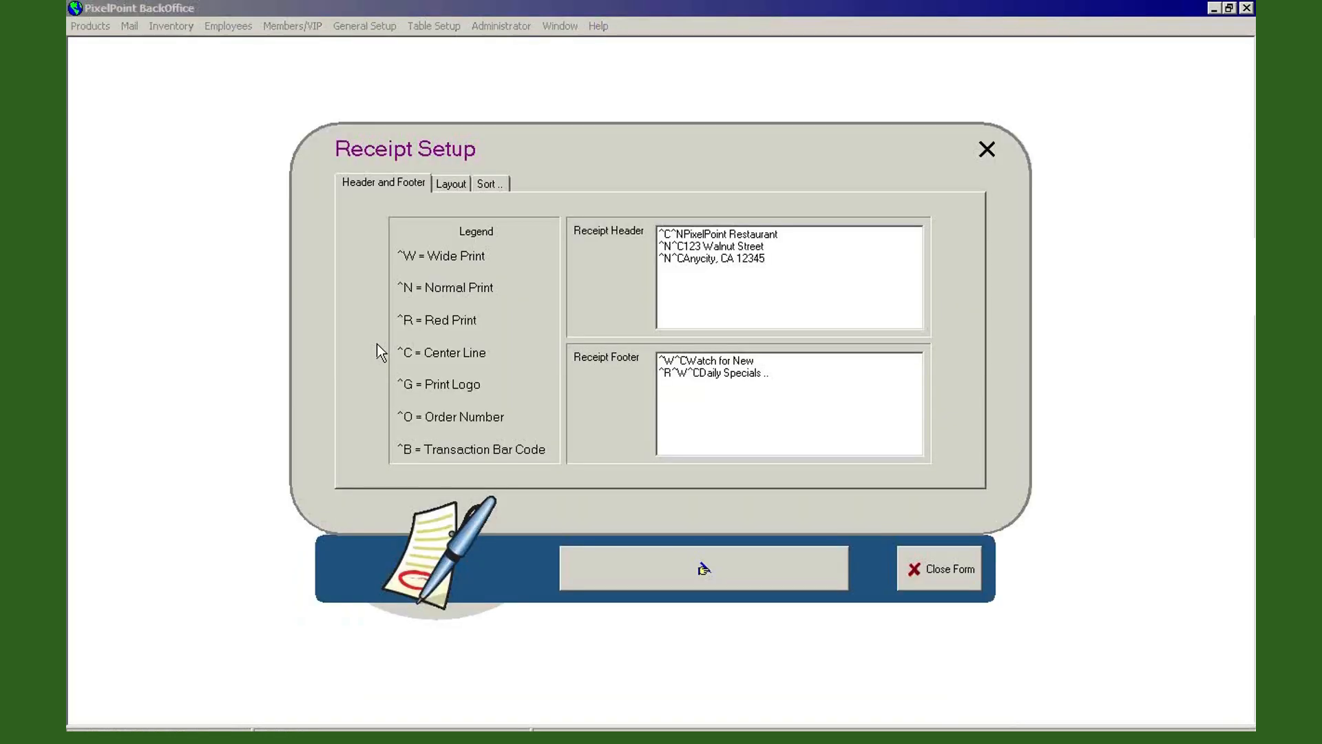
left_click(684, 274)
type("^g")
key("BackSpace")
type("G")
key("BackSpace")
key("BackSpace")
Step: Try the order number code ^O and the bar code code ^B in the receipt header and erase them
type("^O")
key("BackSpace")
type("B")
key("BackSpace")
key("BackSpace")
key("BackSpace")
Step: Examine the receipt layout code, from the format and header lines down to the seating, payment and member sections
left_click(442, 190)
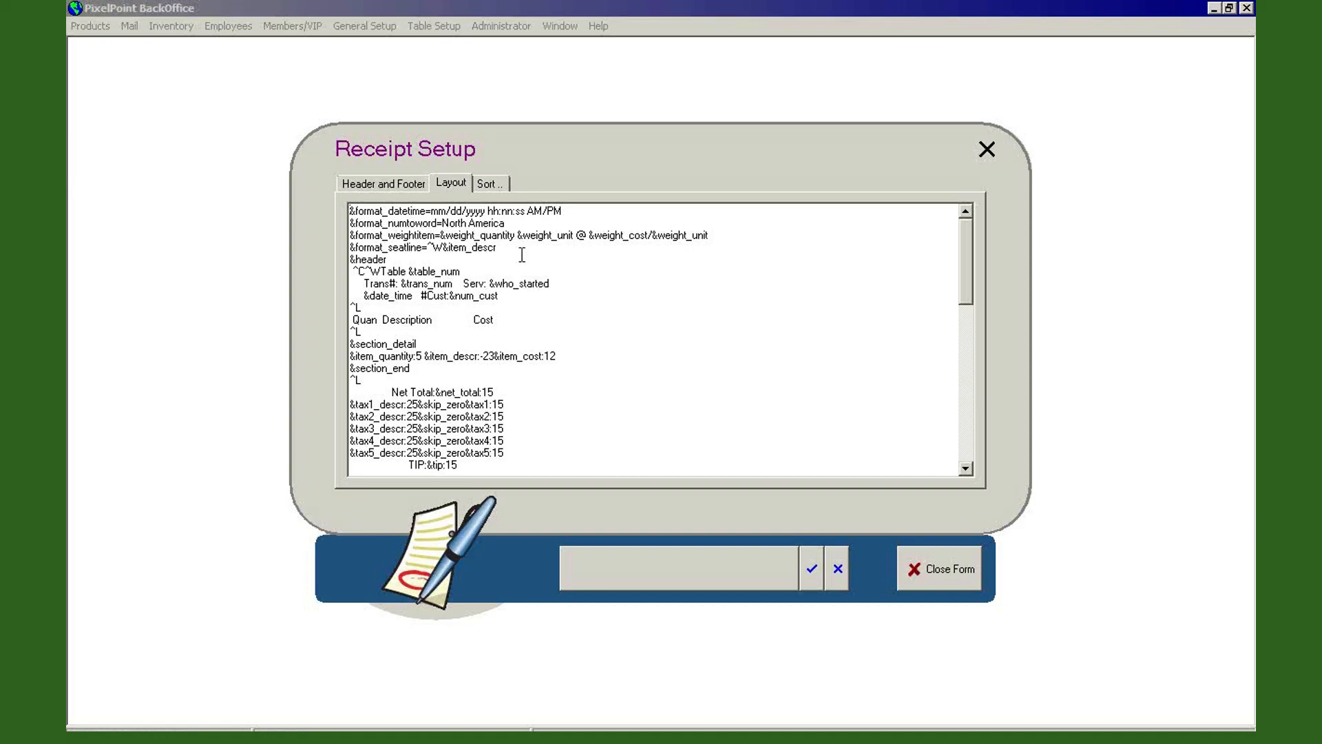
left_click_drag(965, 275, 967, 427)
left_click_drag(422, 454, 66, 254)
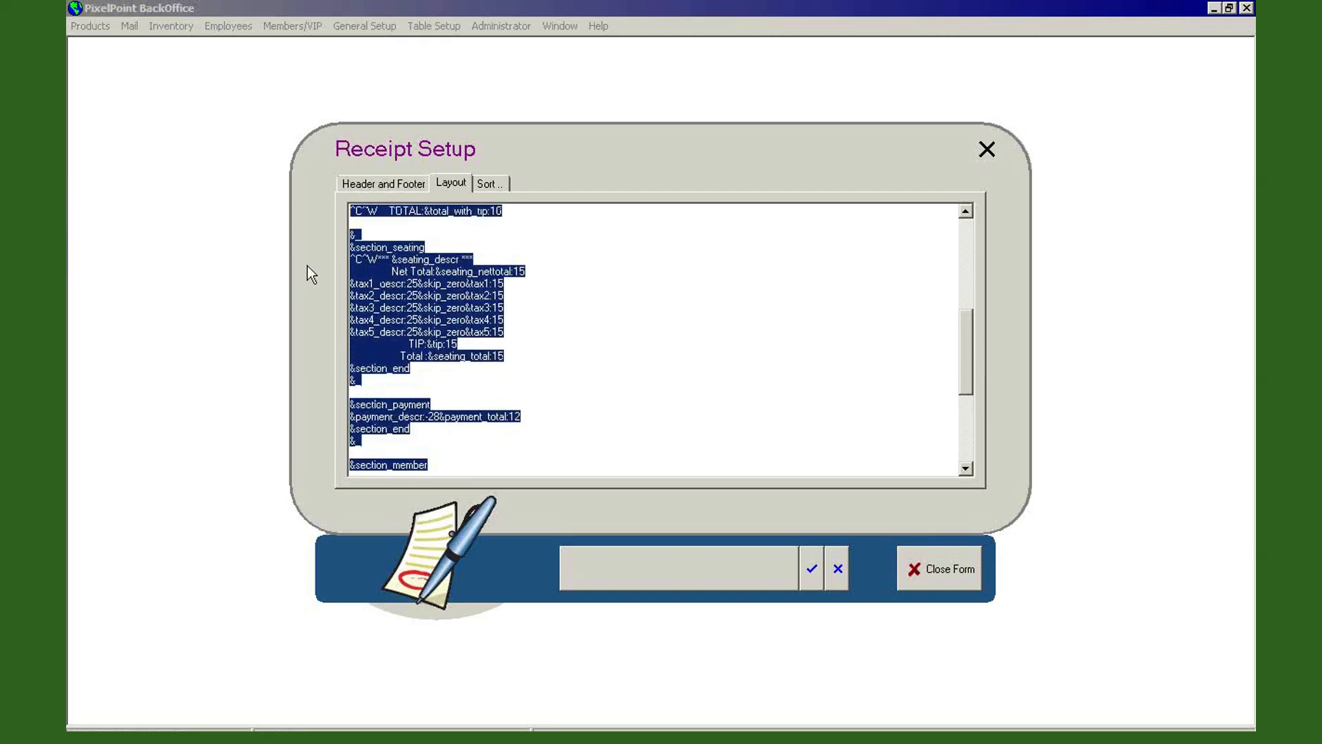
left_click(592, 297)
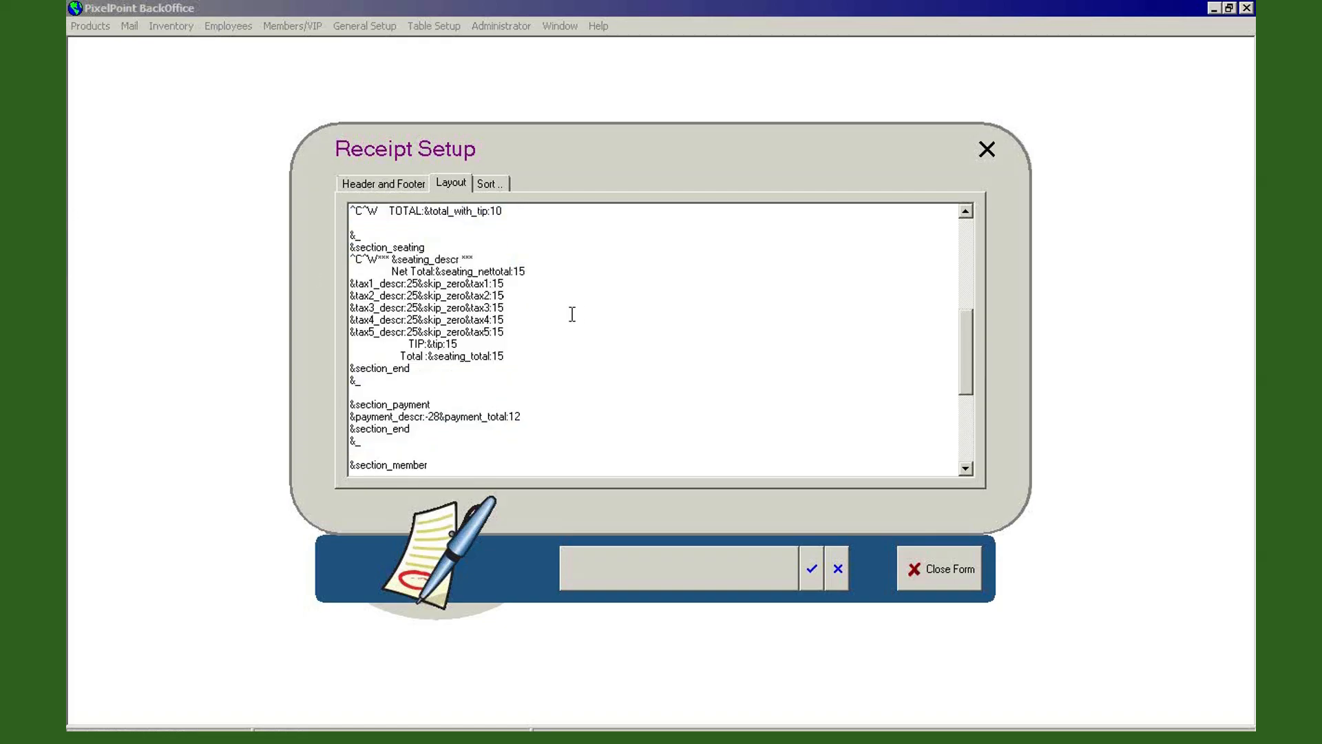
left_click_drag(966, 345, 966, 251)
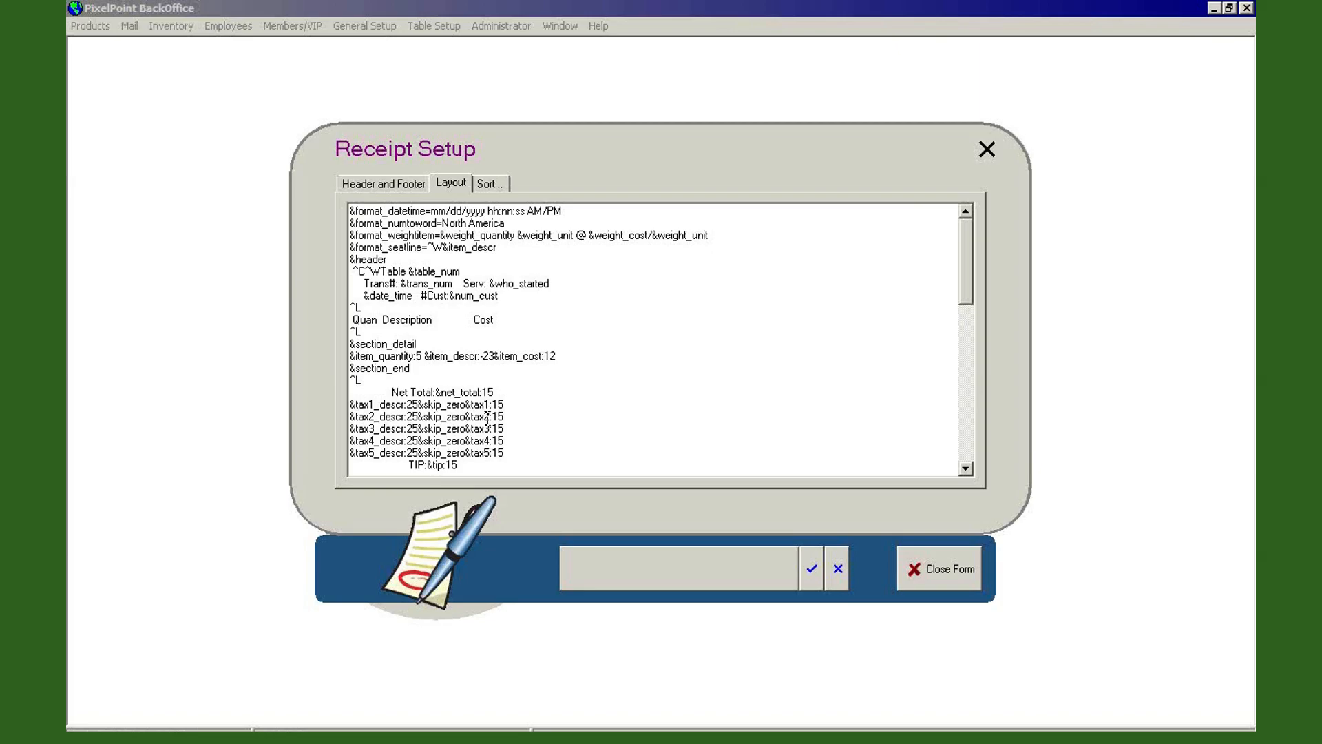
Step: Examine the receipt's sort order settings and discard the pending receipt setup changes
left_click(489, 185)
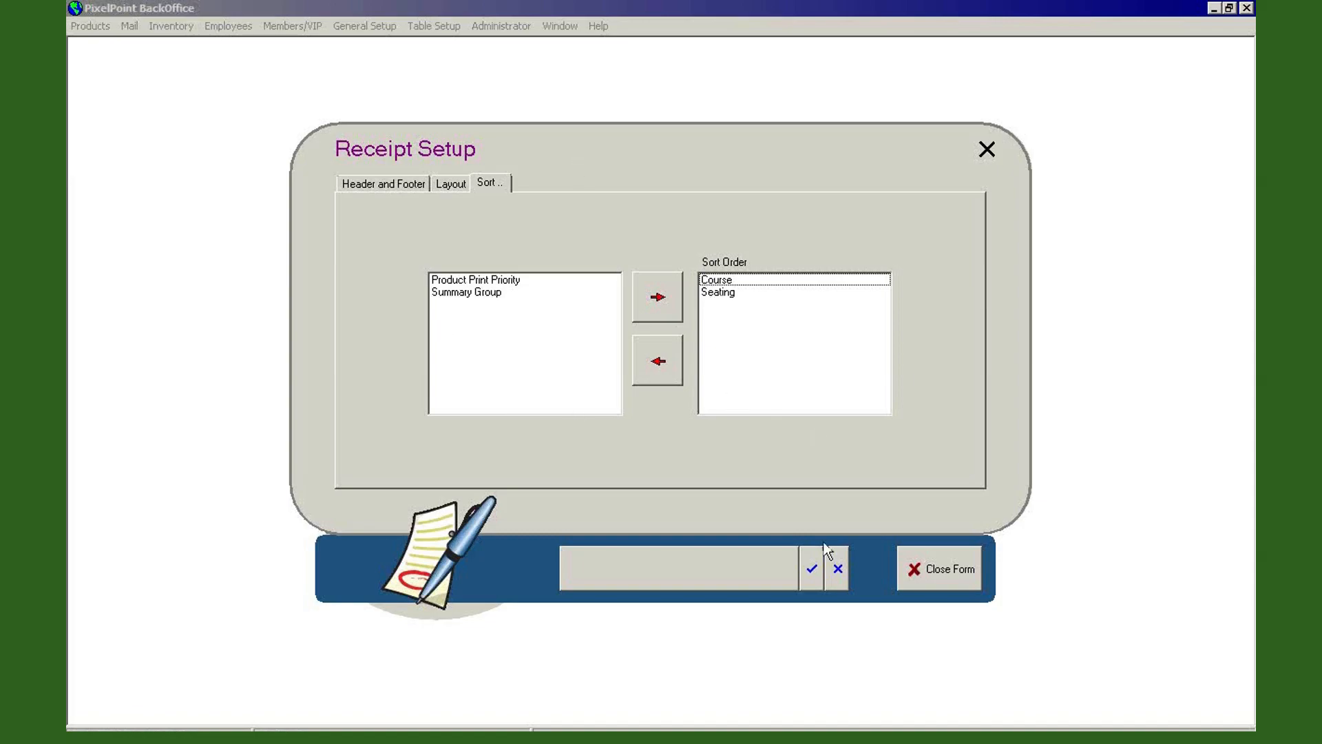
left_click(837, 568)
left_click(594, 402)
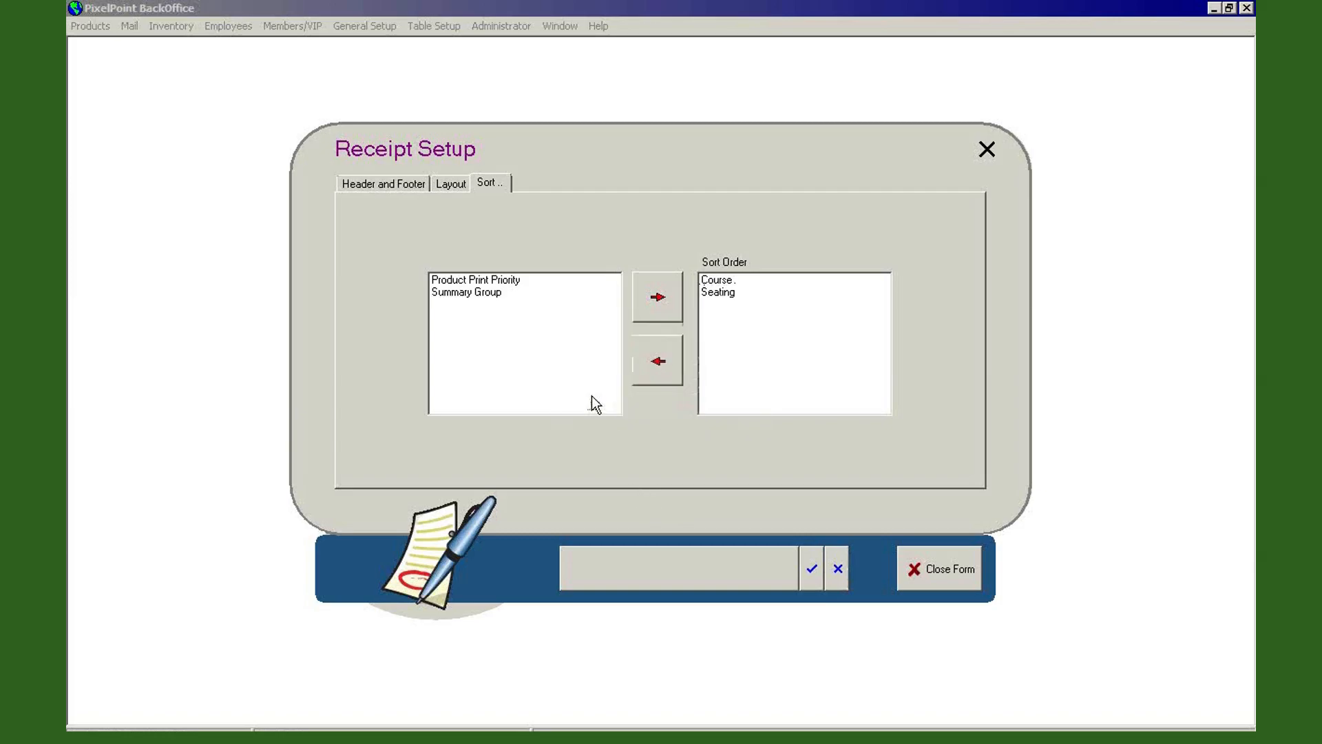